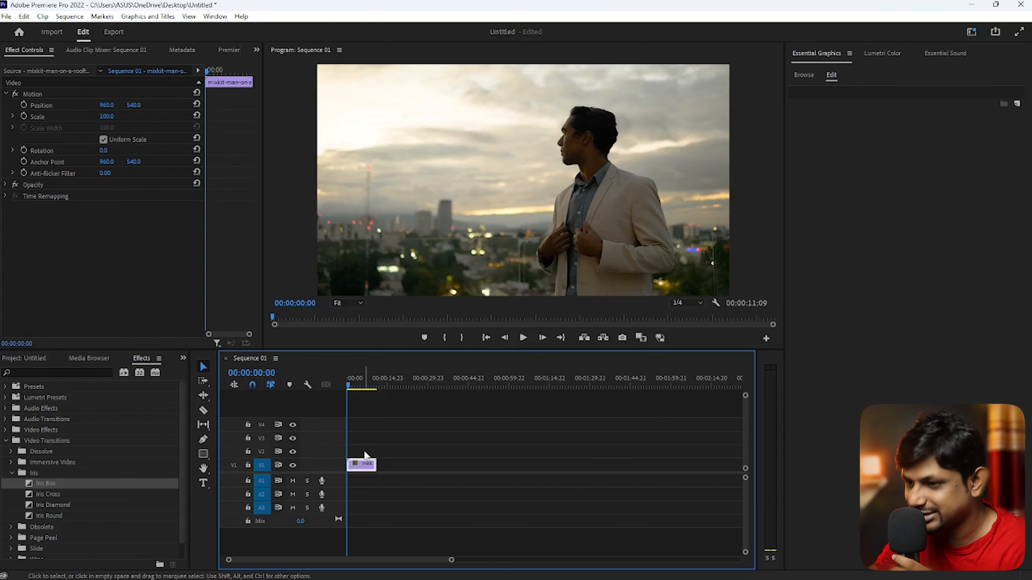
Duplicate the rooftop video clip from track V1 onto track V3, aligned with the original, and clear the selection
key(KP_2)
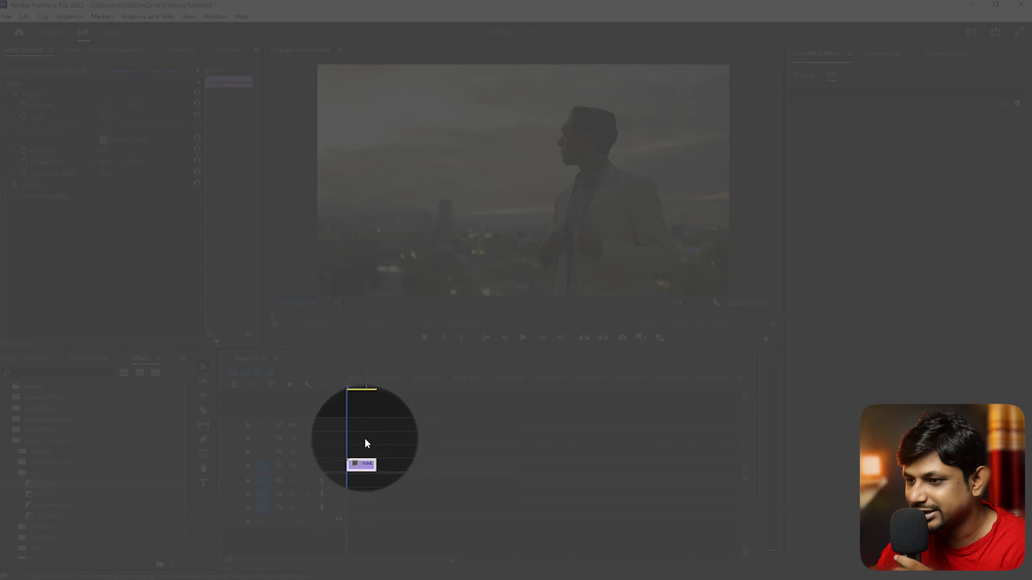
key(KP_2)
drag(363, 465, 364, 439)
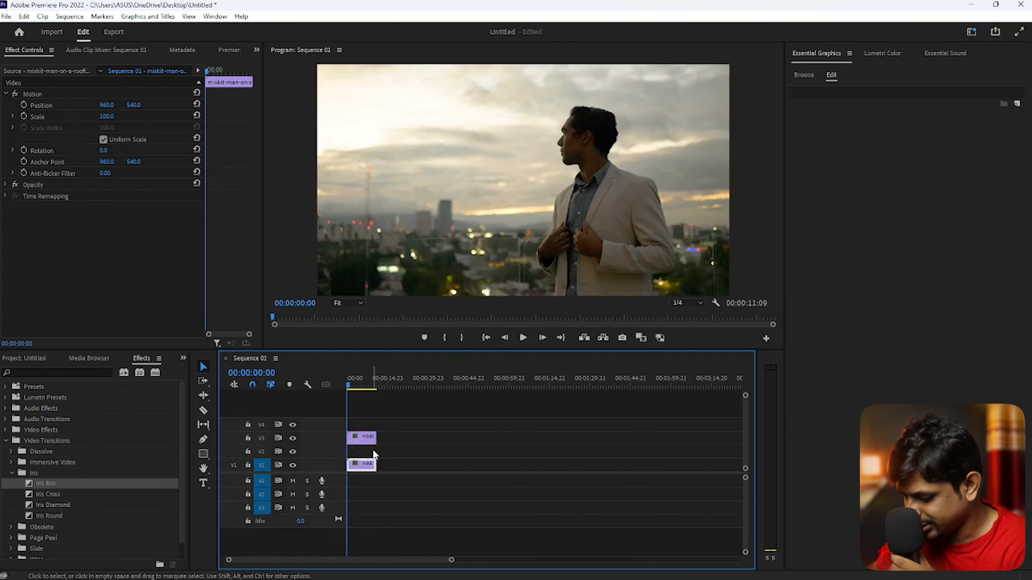
key(KP_2)
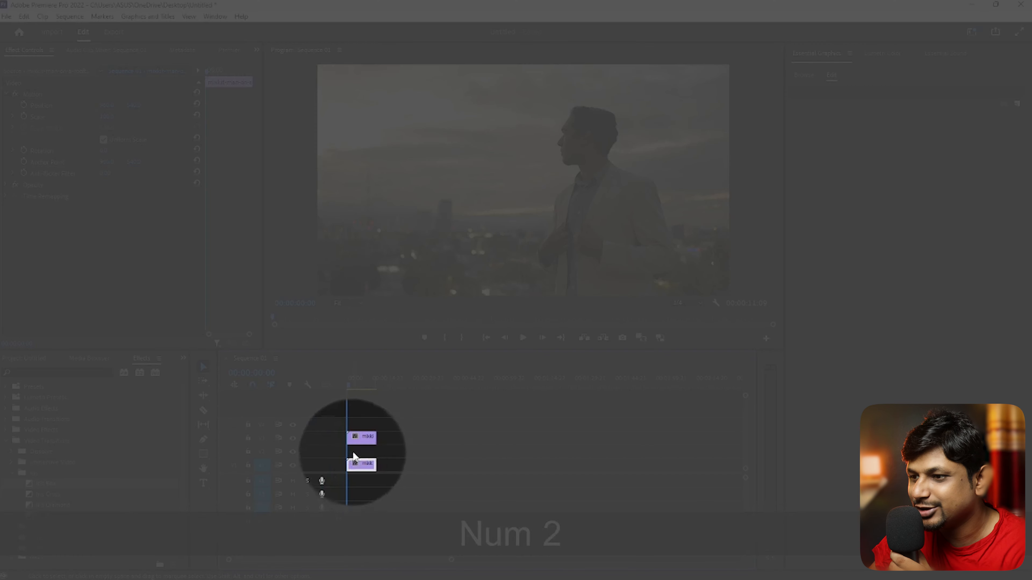
key(KP_2)
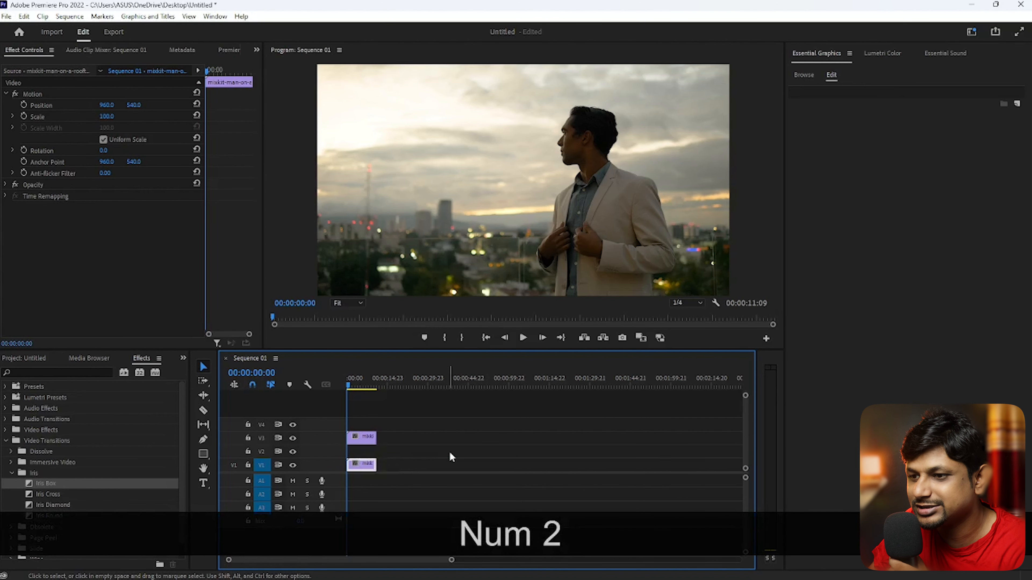
click(385, 451)
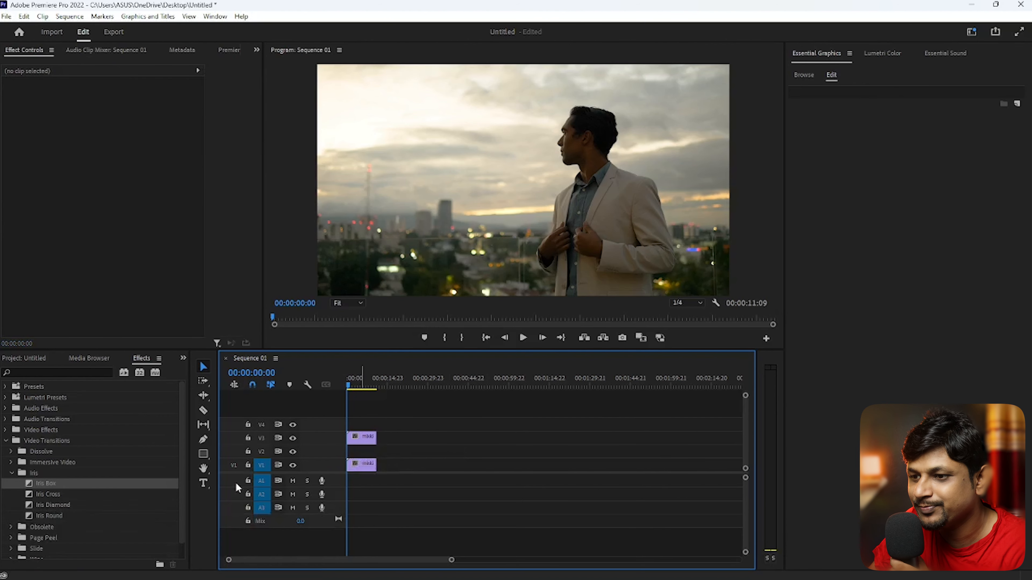
Start a new text layer over the sky beside the man in the video frame
click(203, 485)
click(458, 162)
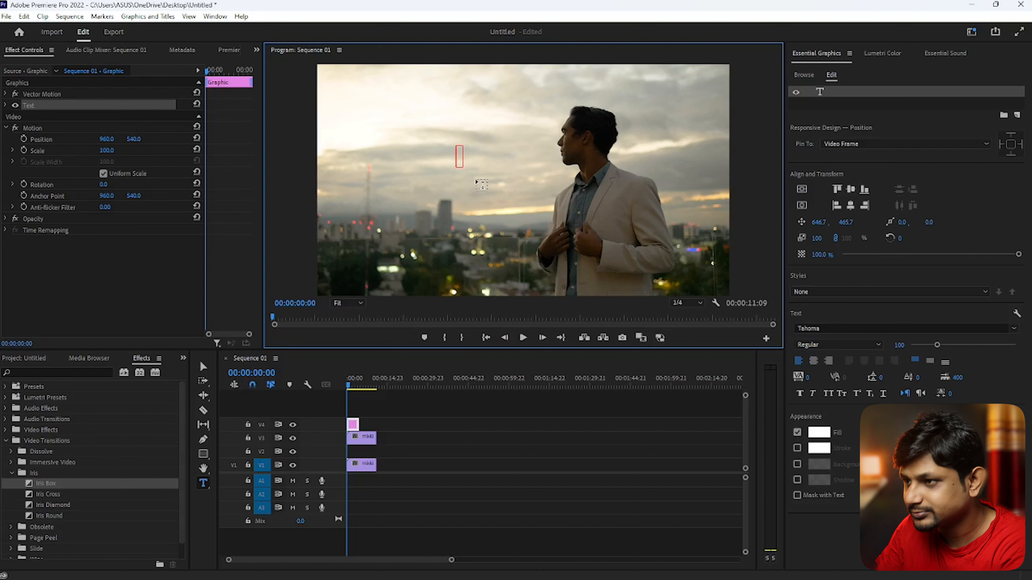
key(shift)
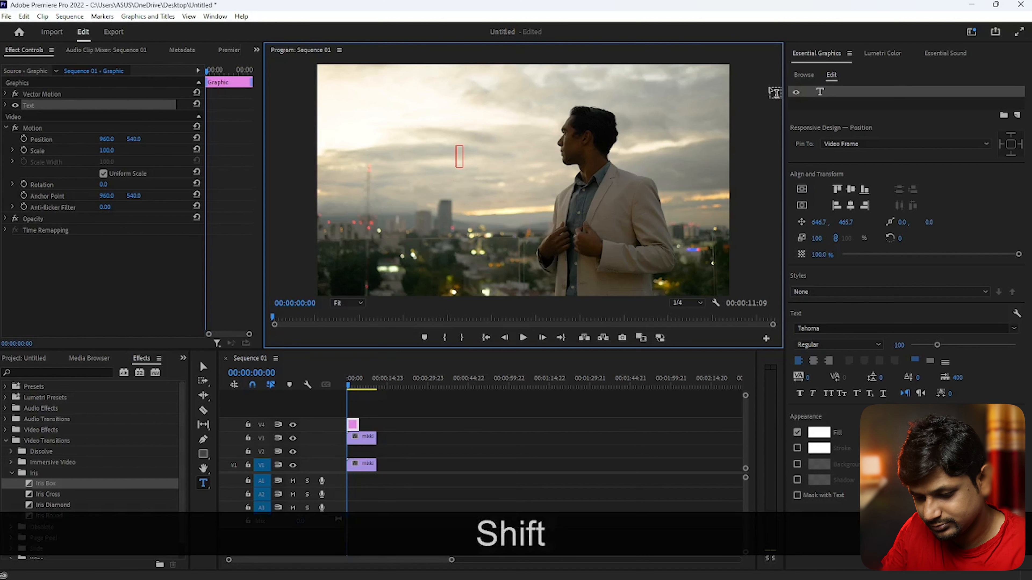
key(Caps_Lock)
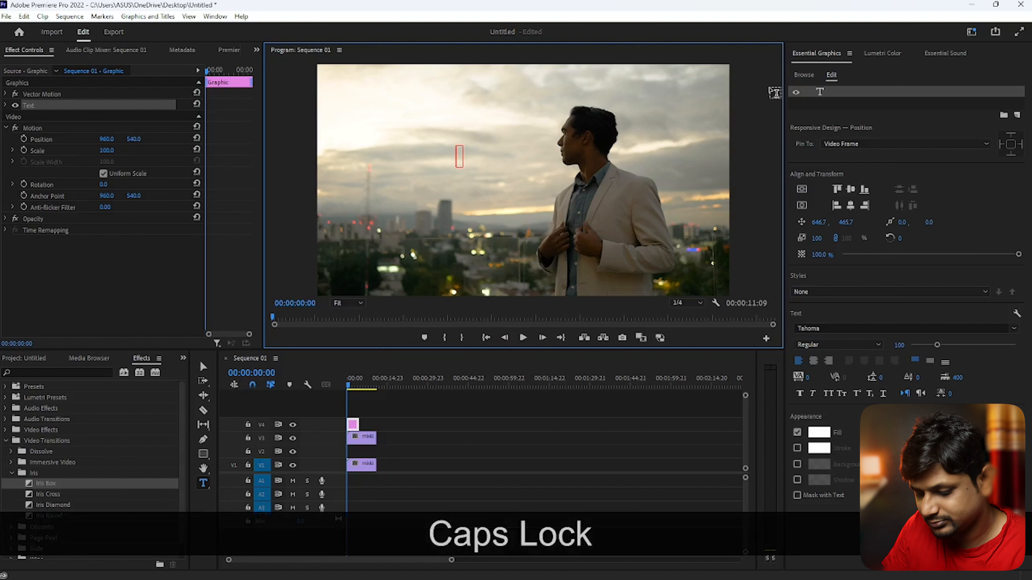
text(text)
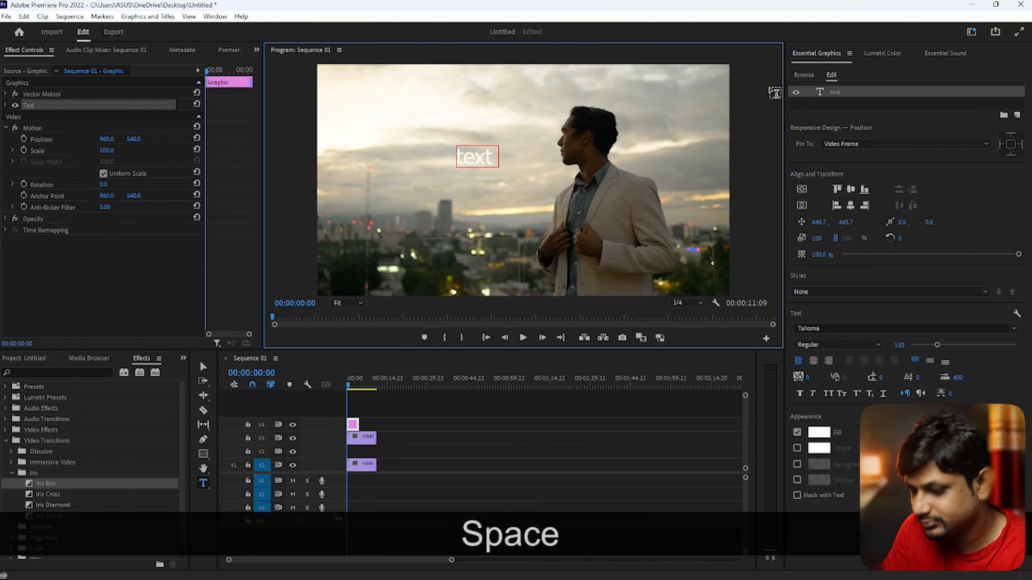
key(BackSpace)
key(BackSpace)
key(BackSpace)
key(BackSpace)
key(BackSpace)
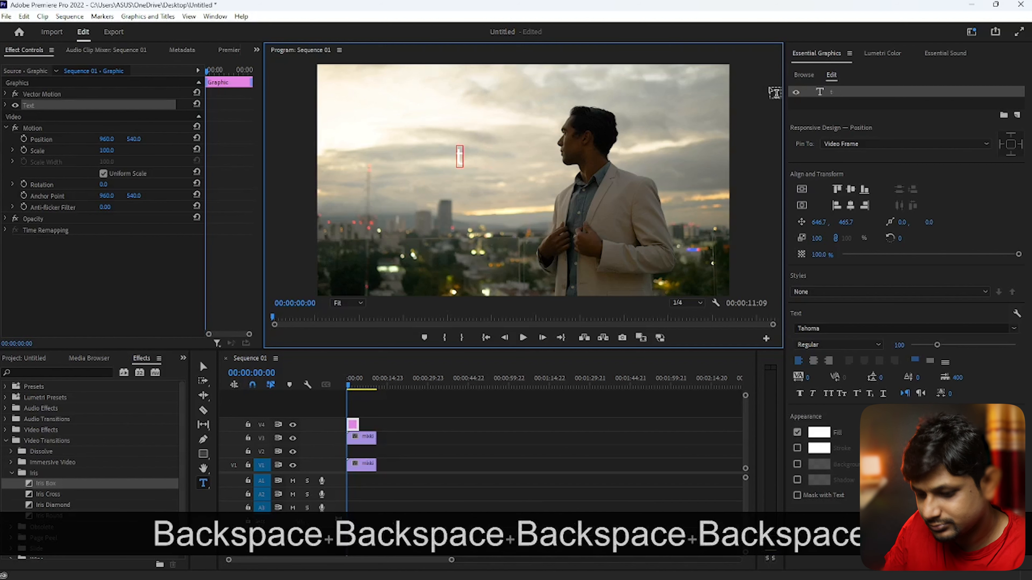
Enter "TEXT BEHIND" in capital letters in the new text layer
key(Caps_Lock)
text(T)
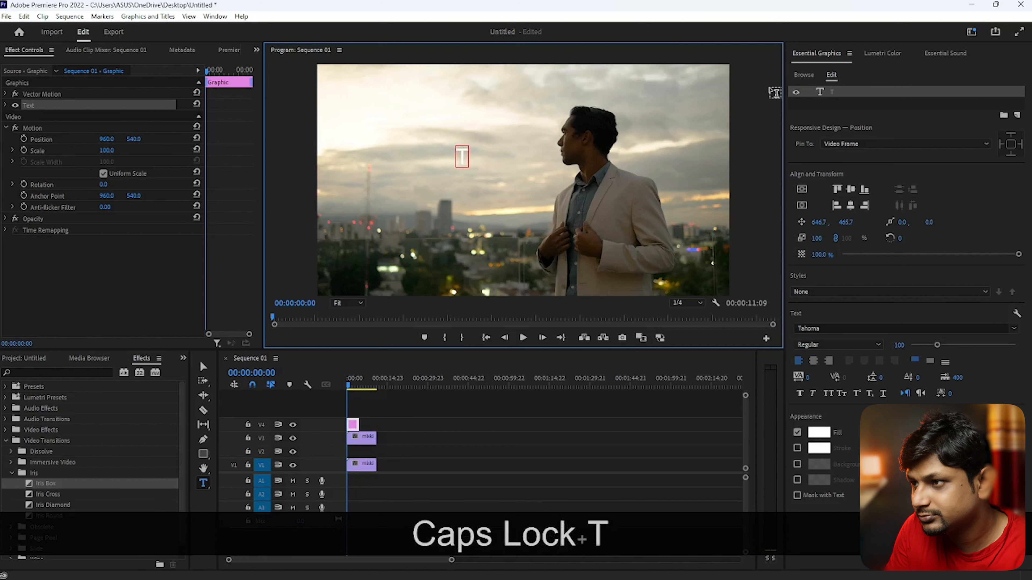
text(EXT )
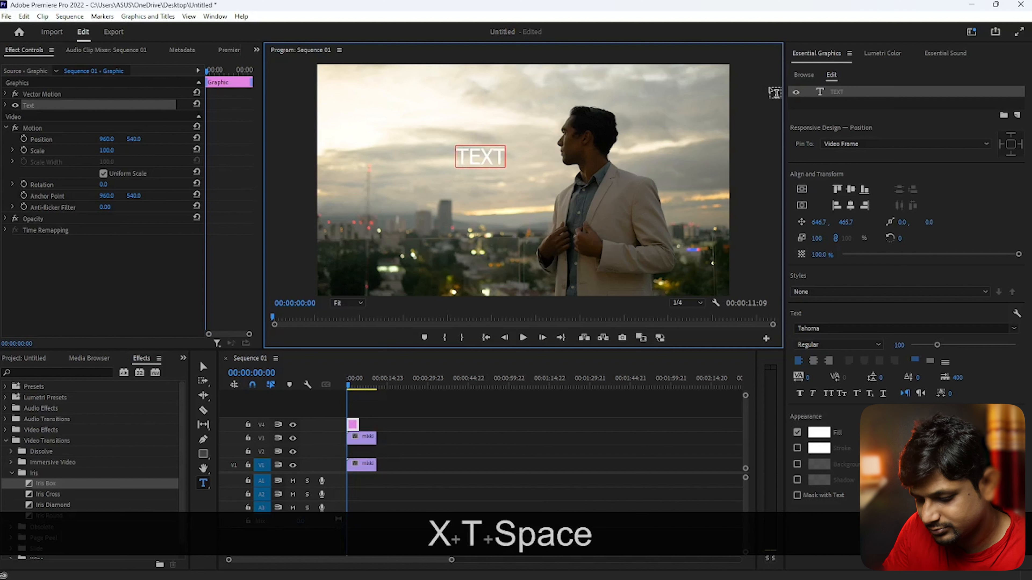
text(BE)
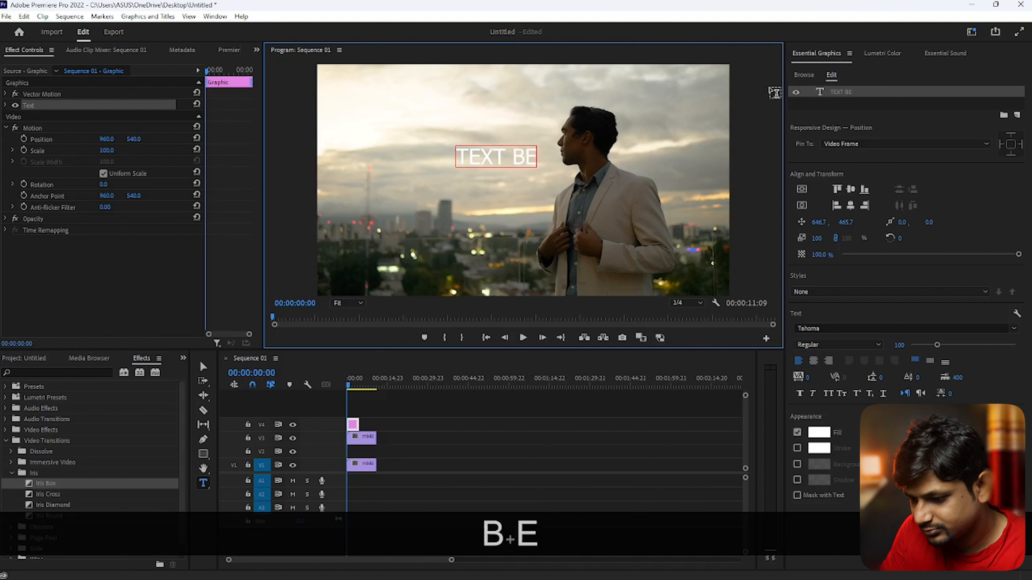
text(HIND)
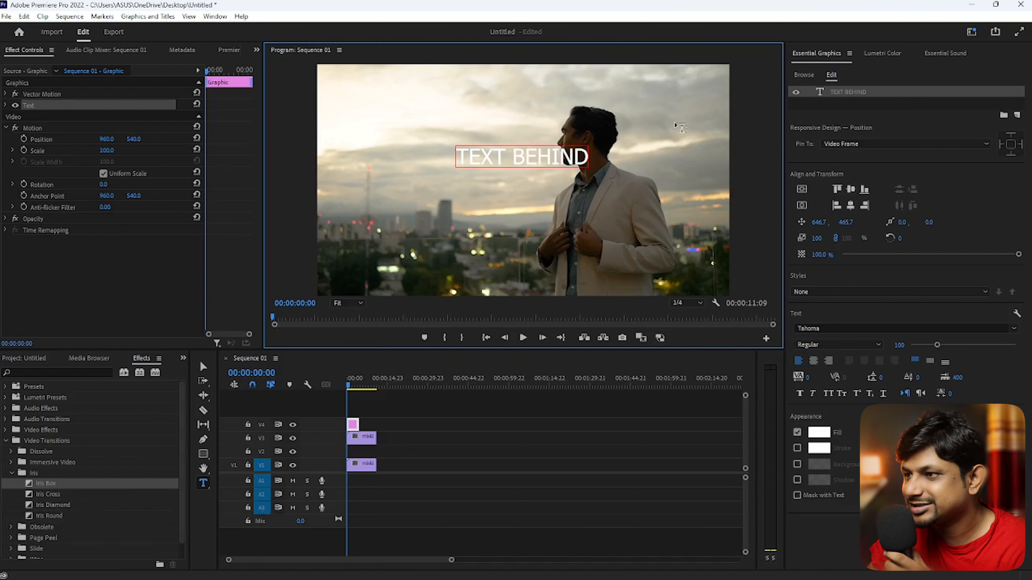
Enlarge the TEXT BEHIND title to about 165% and position it across the man's head at about 774.6, 488.7
click(204, 369)
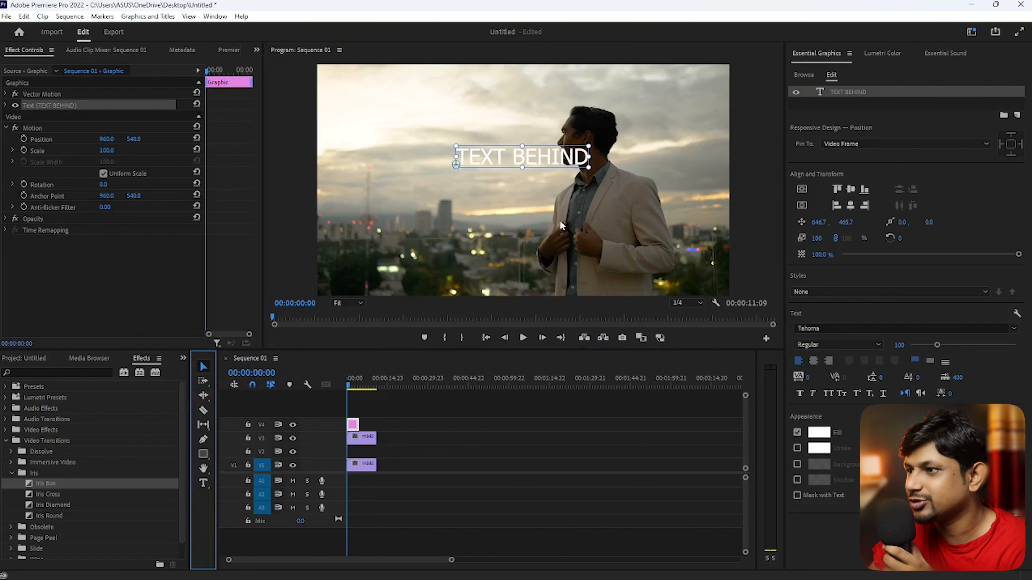
drag(588, 167, 615, 163)
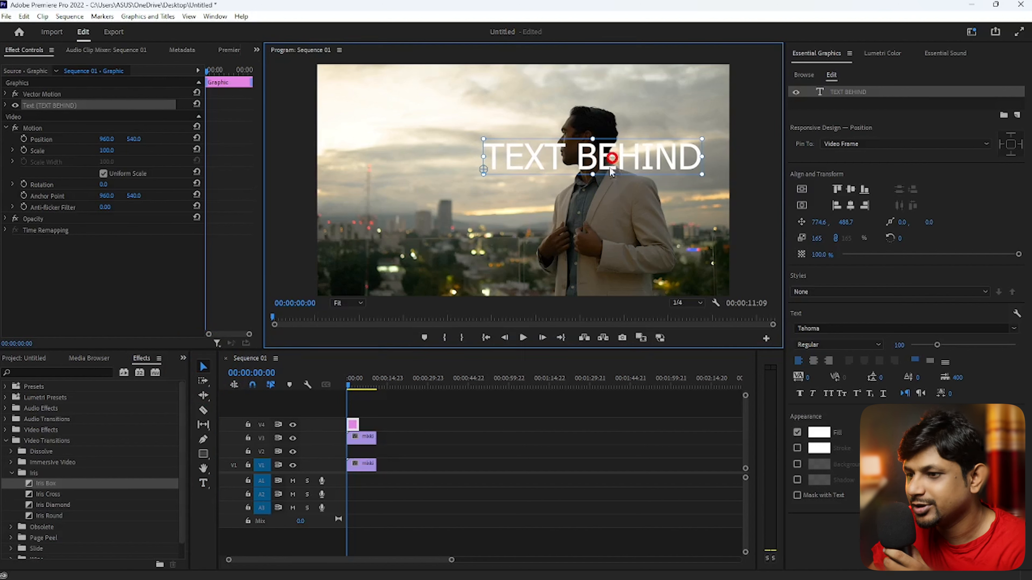
Move the title clip to track V2 between the two video clips and extend it to their full length
click(353, 426)
drag(353, 429, 374, 454)
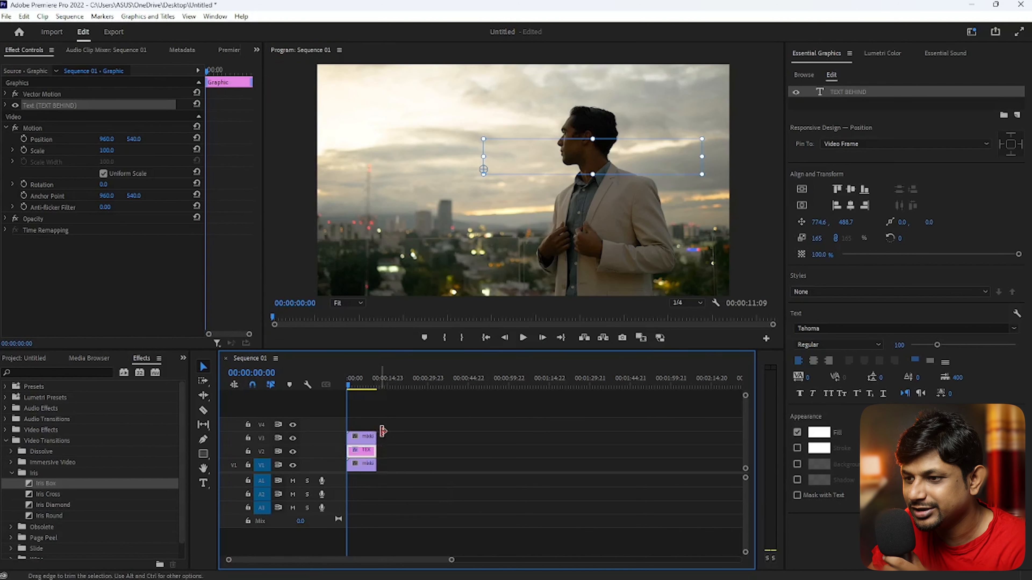
Search the effects for "PAIN" and apply the Paint Bucket video effect to the duplicate clip on track V3
click(369, 442)
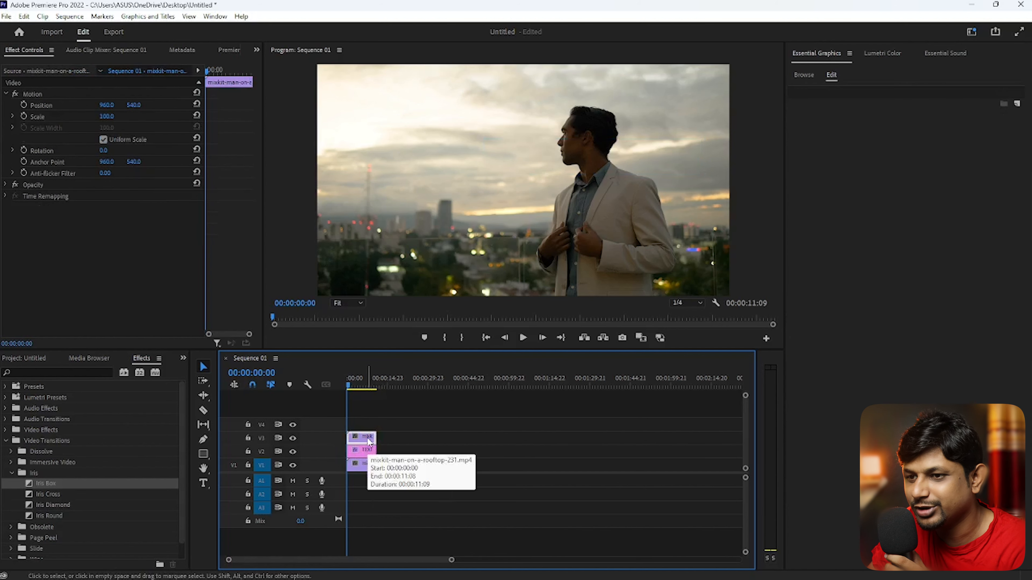
click(49, 373)
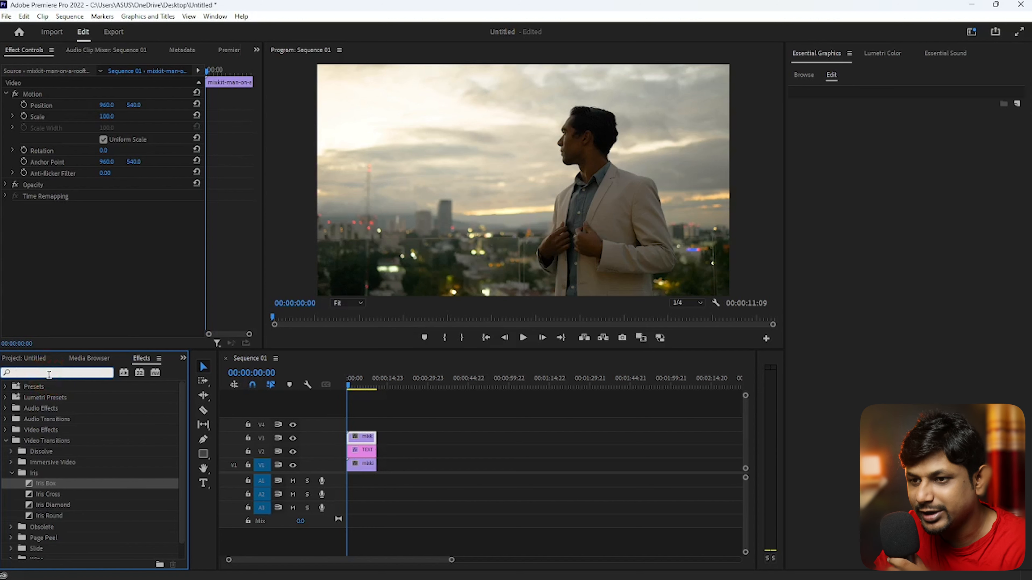
text(PA)
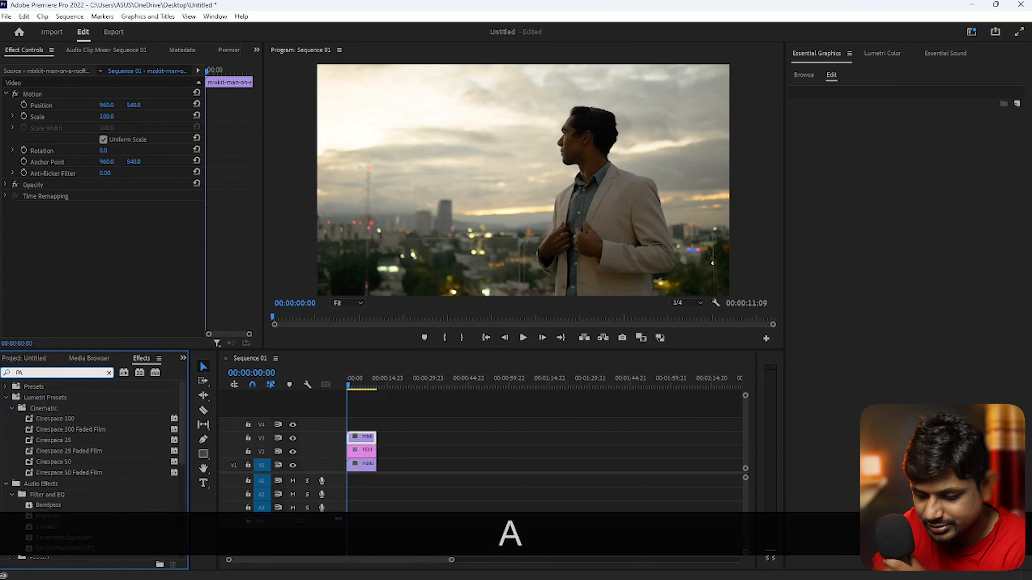
text(IN)
key(KP_2)
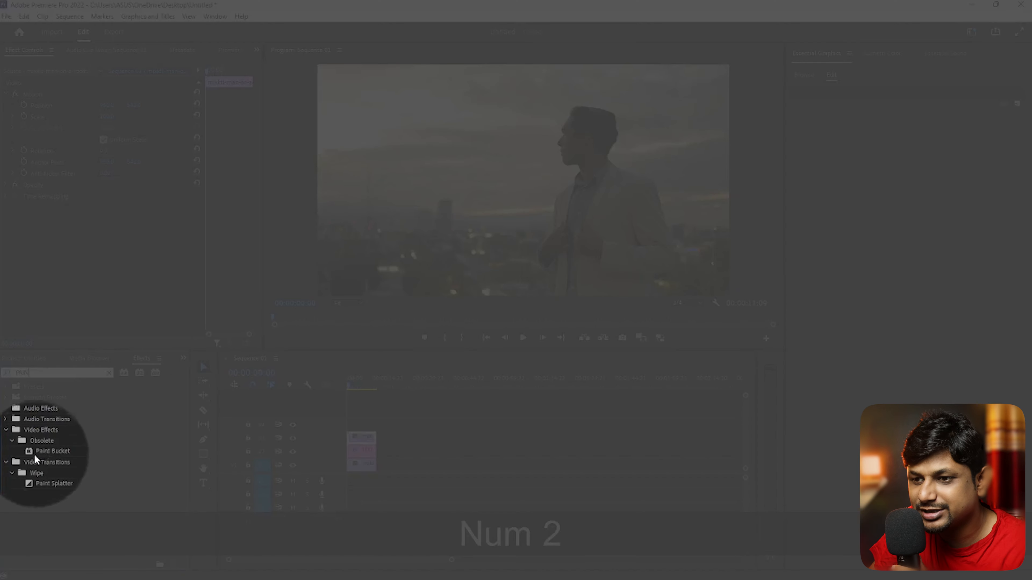
mouse_move(52, 450)
mouse_down()
mouse_move(170, 460)
mouse_move(336, 454)
mouse_move(360, 438)
mouse_up()
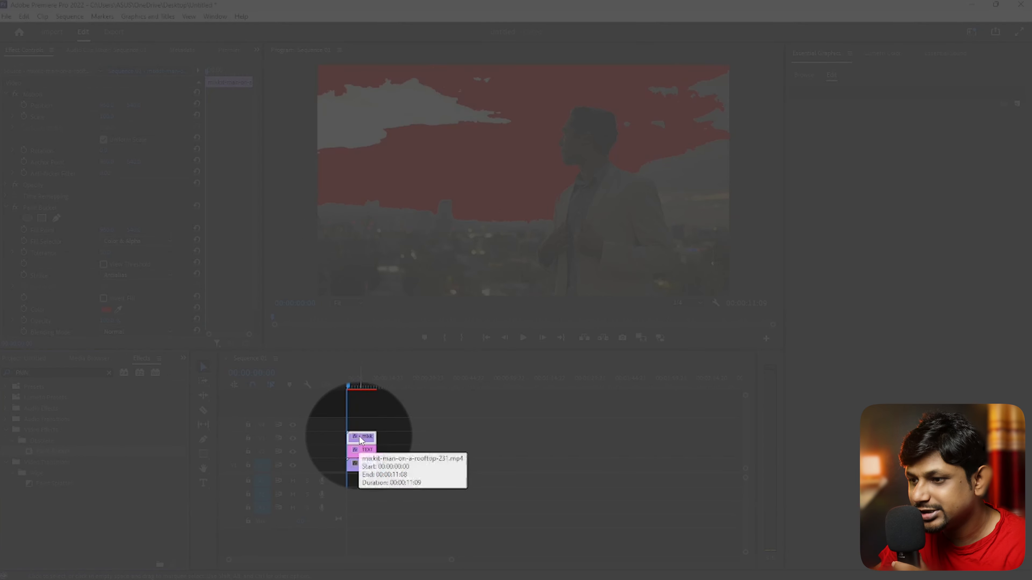
Check the Effect Controls entry in the list of available panels
key(KP_2)
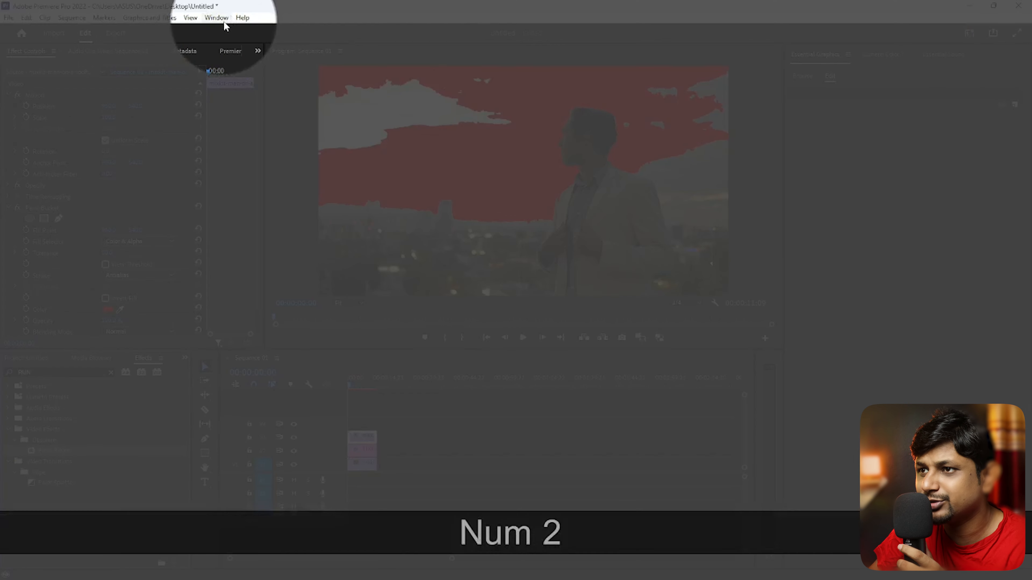
click(224, 22)
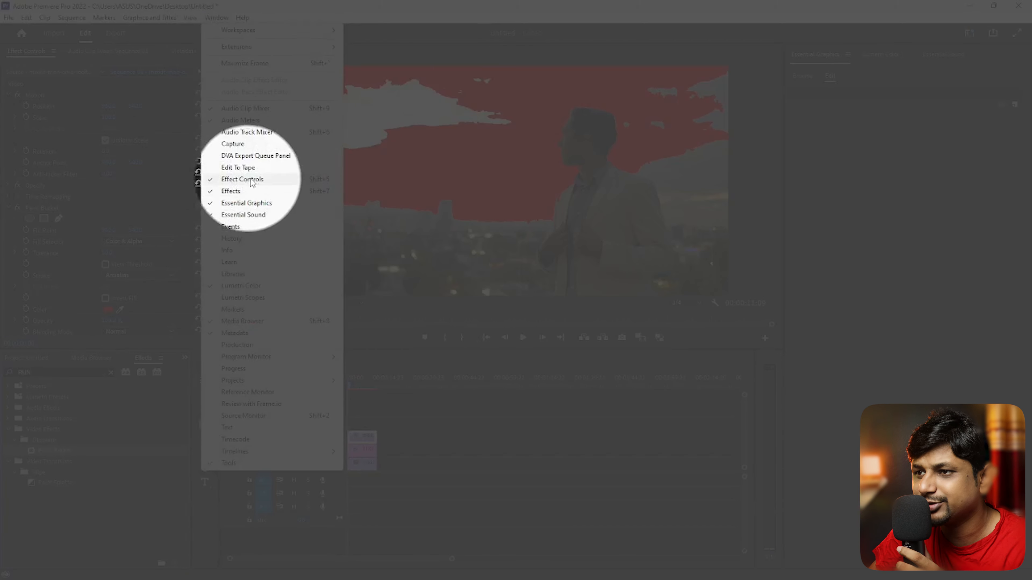
click(217, 17)
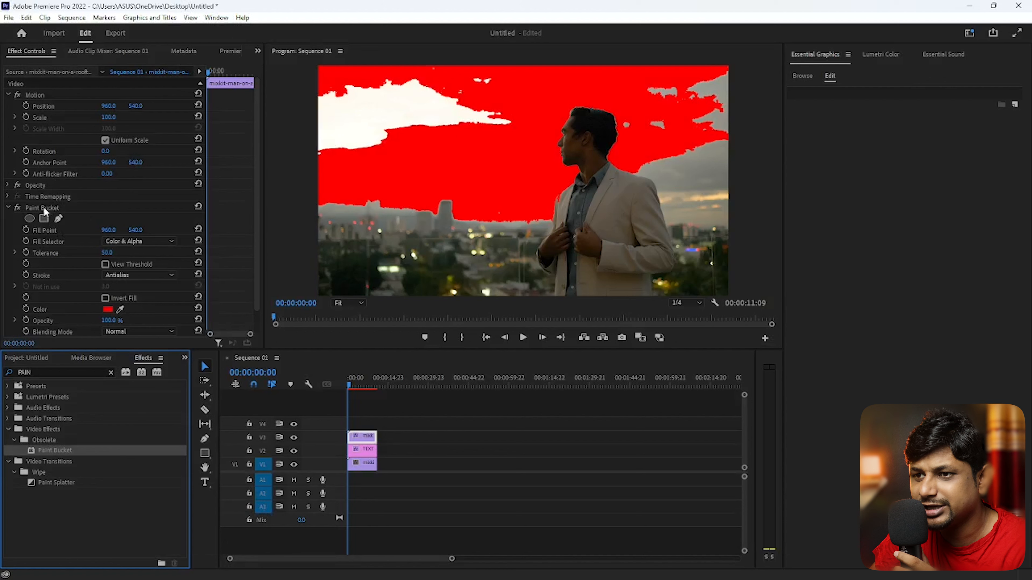
Place the Paint Bucket fill point in the sky at about 850.5, 430.5 and set its Tolerance to 44
click(46, 229)
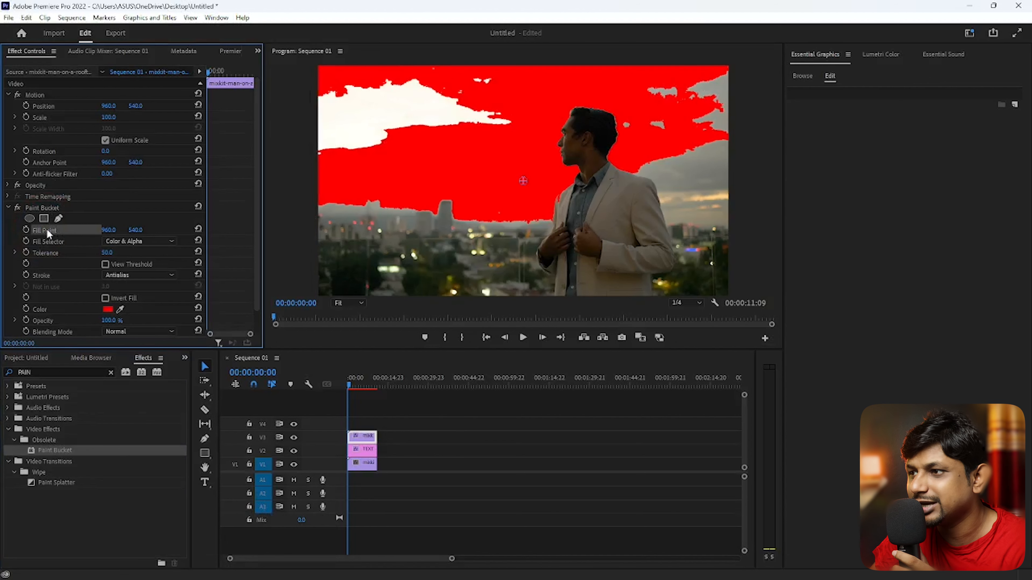
drag(525, 180, 513, 161)
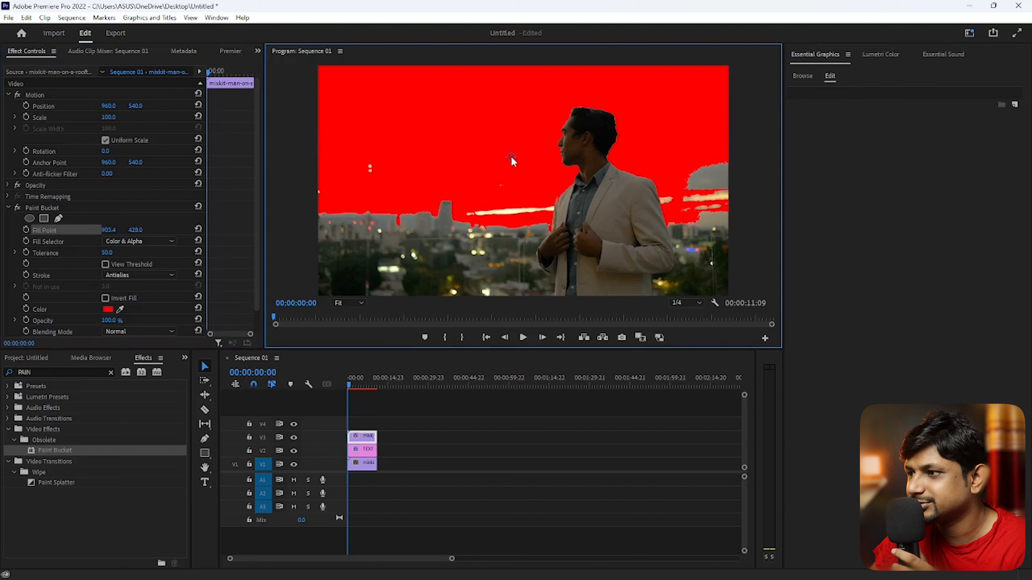
drag(512, 159, 514, 161)
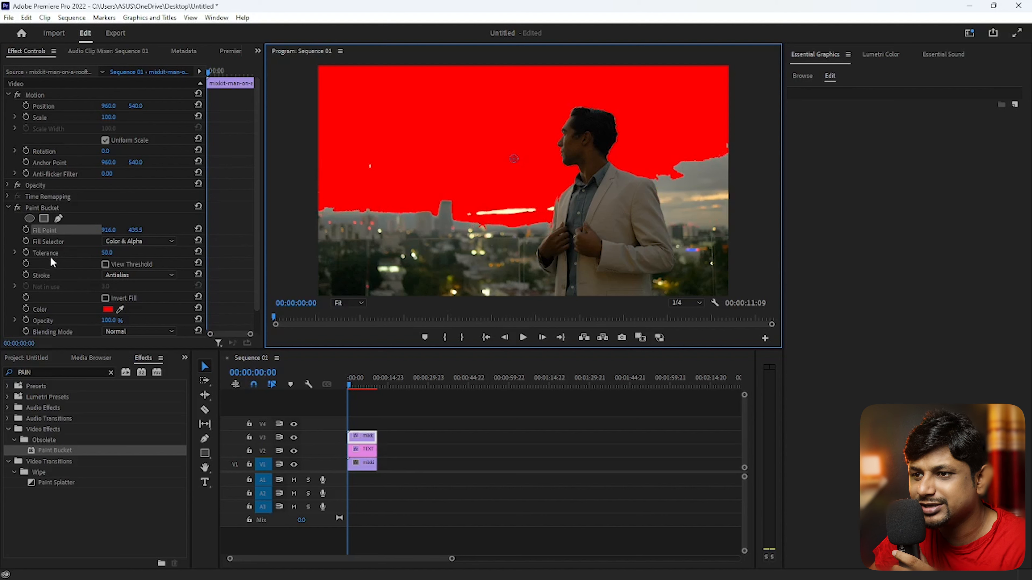
click(104, 253)
mouse_move(105, 253)
mouse_down()
mouse_move(118, 253)
mouse_move(102, 253)
mouse_up()
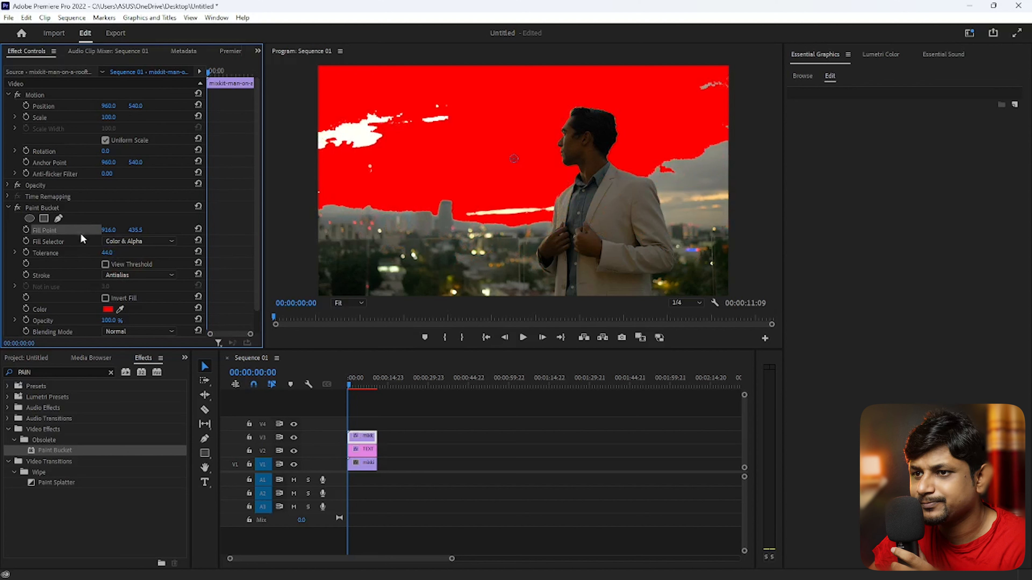
drag(513, 158, 499, 157)
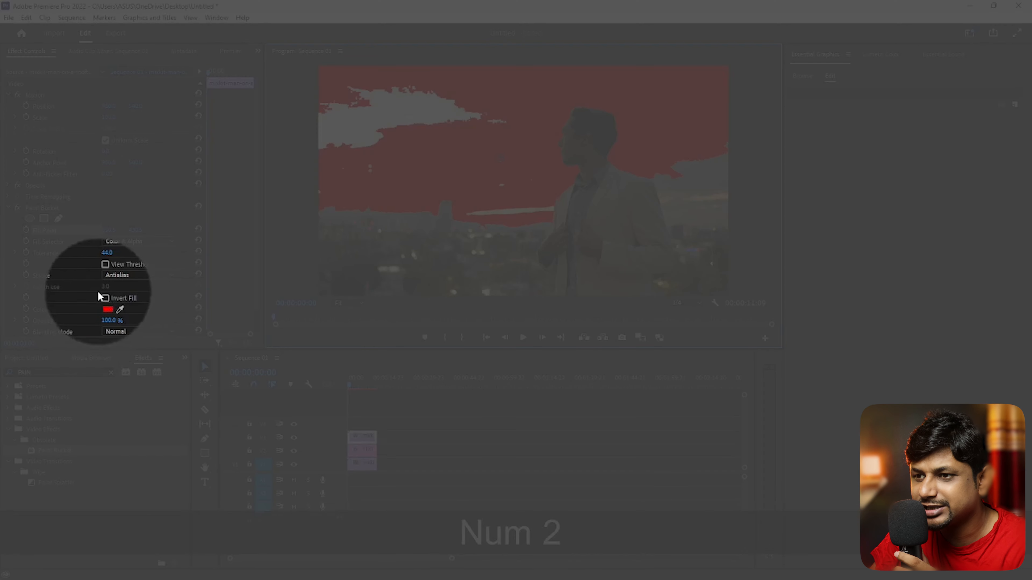
Enable Invert Fill for the Paint Bucket effect and set its blending mode to Stencil Alpha
click(105, 298)
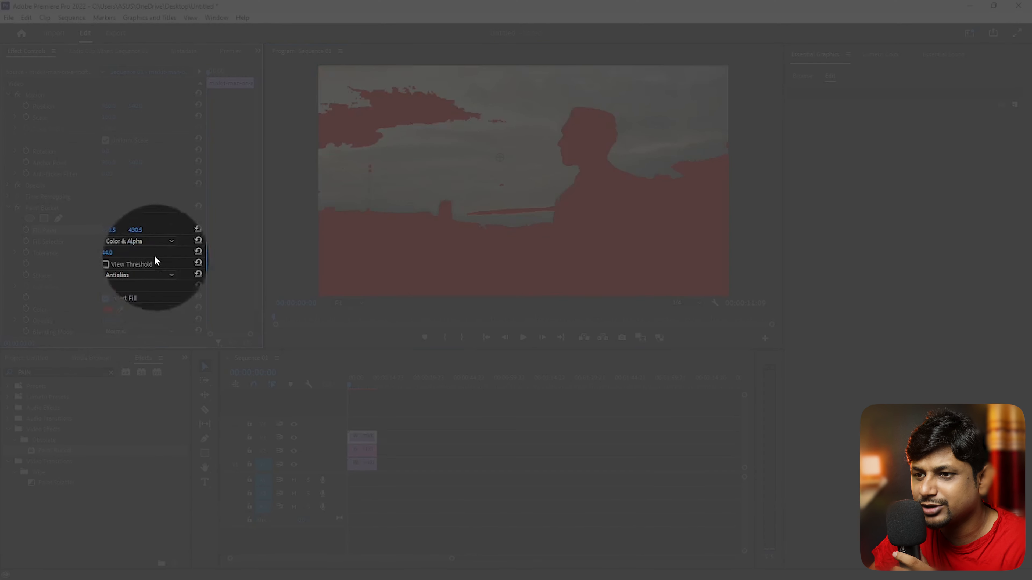
scroll(45, 333, down, 1)
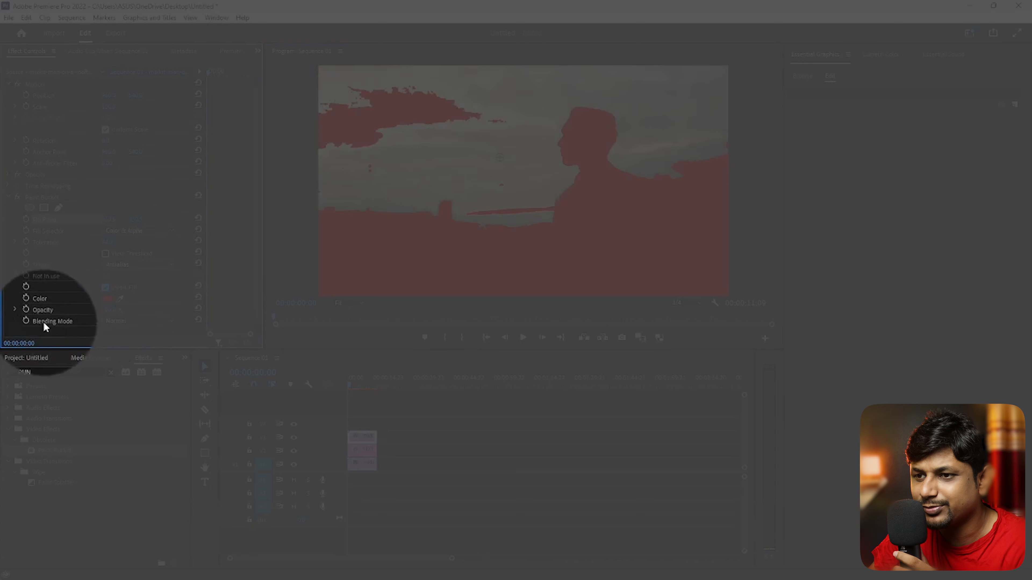
click(138, 321)
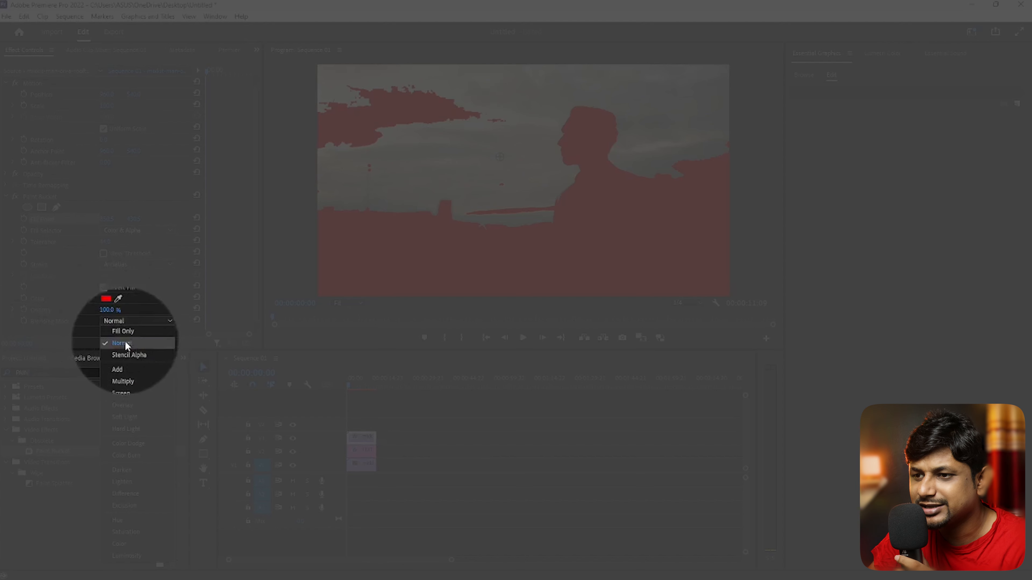
click(141, 356)
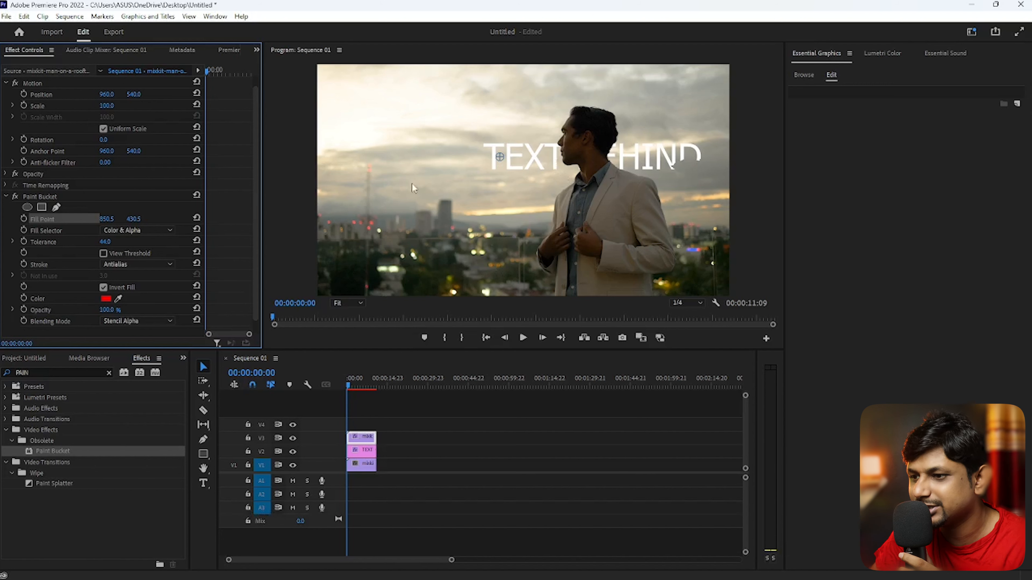
Select the TEXT BEHIND title on track V2 and move it up slightly in the frame to about 759.6, 435.7
click(356, 449)
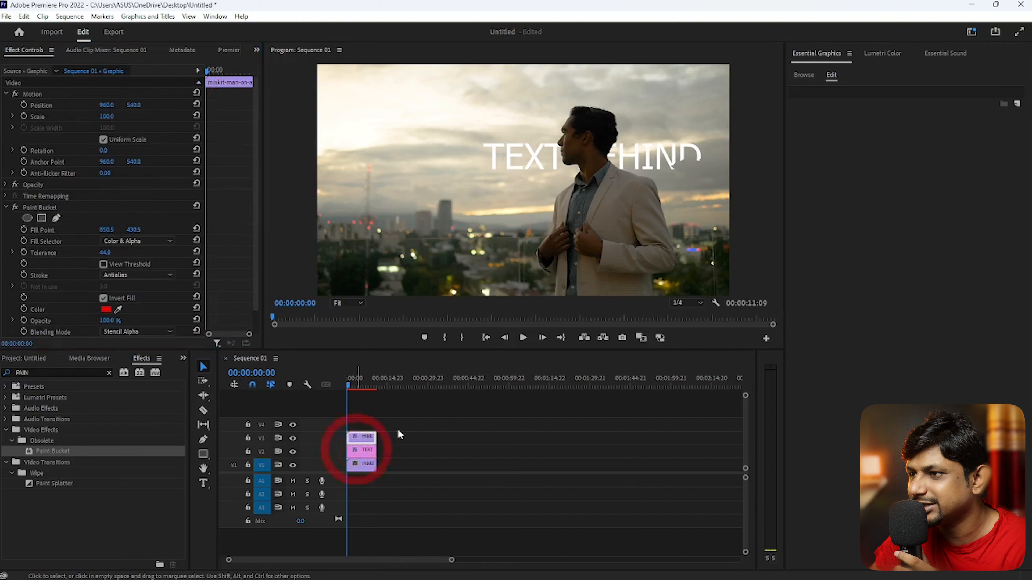
double_click(527, 156)
click(203, 367)
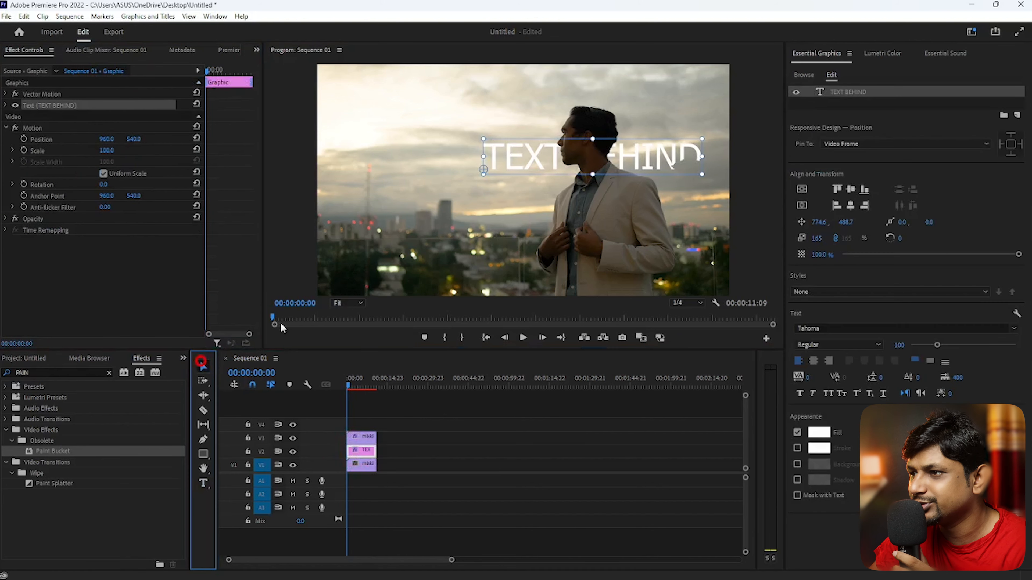
click(538, 151)
drag(538, 151, 539, 148)
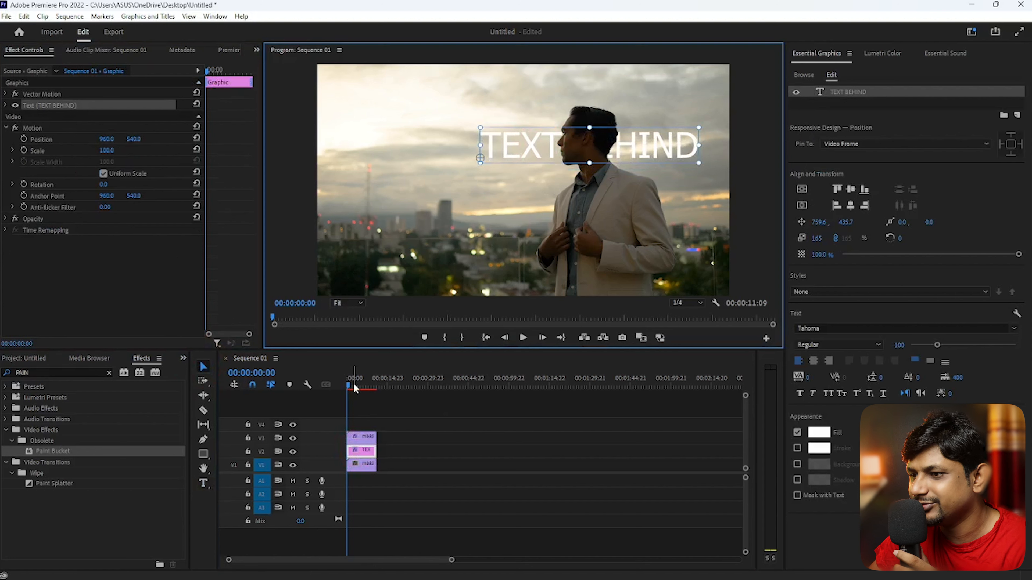
Play back the opening seconds to check the mask and enlarge the title to scale 190 at about 734.6, 435.7
click(523, 338)
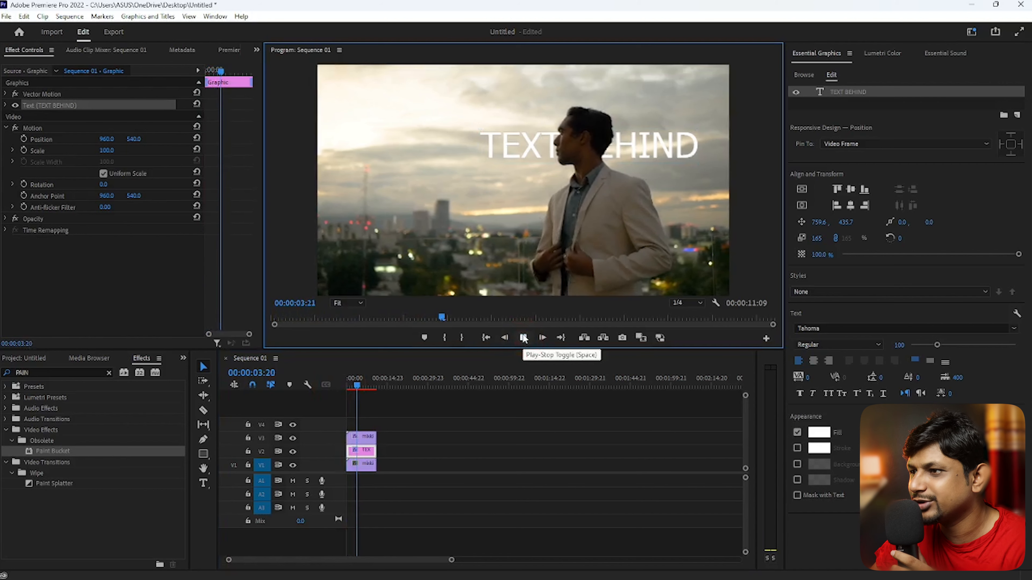
click(523, 337)
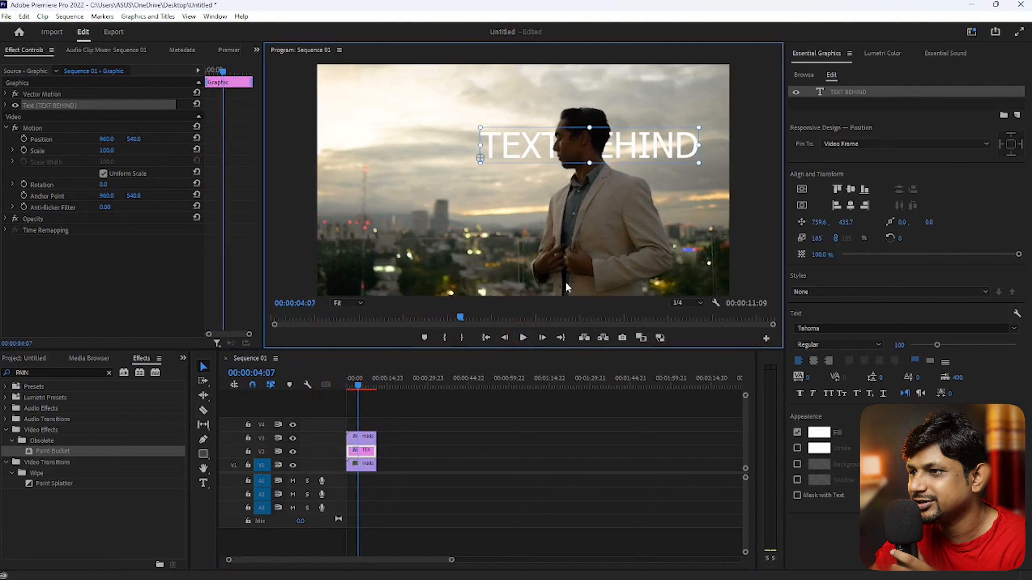
drag(480, 159, 509, 145)
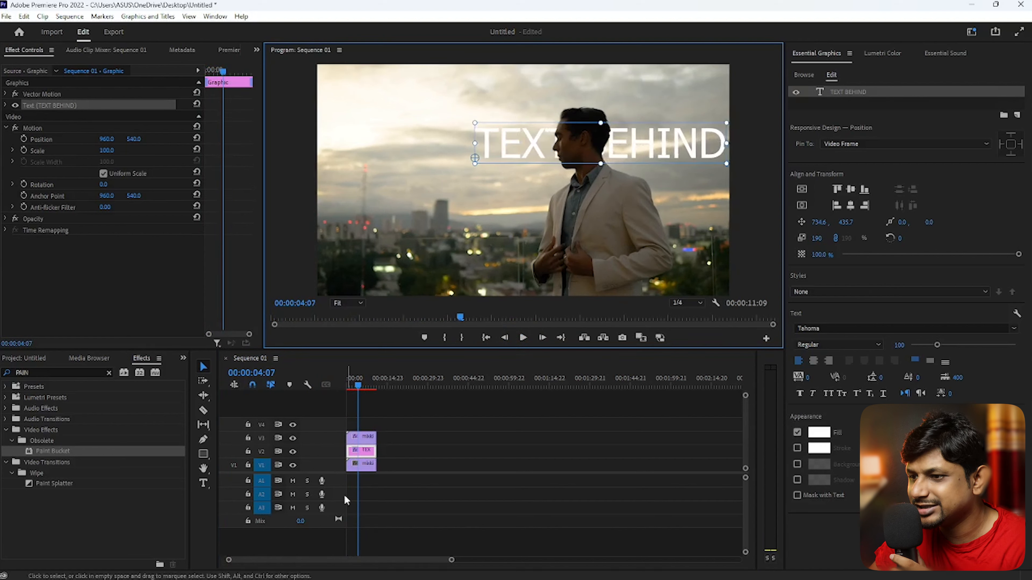
Apply the Iris Cross video transition to both ends of the title clip on V2 and preview it from the sequence start
click(109, 373)
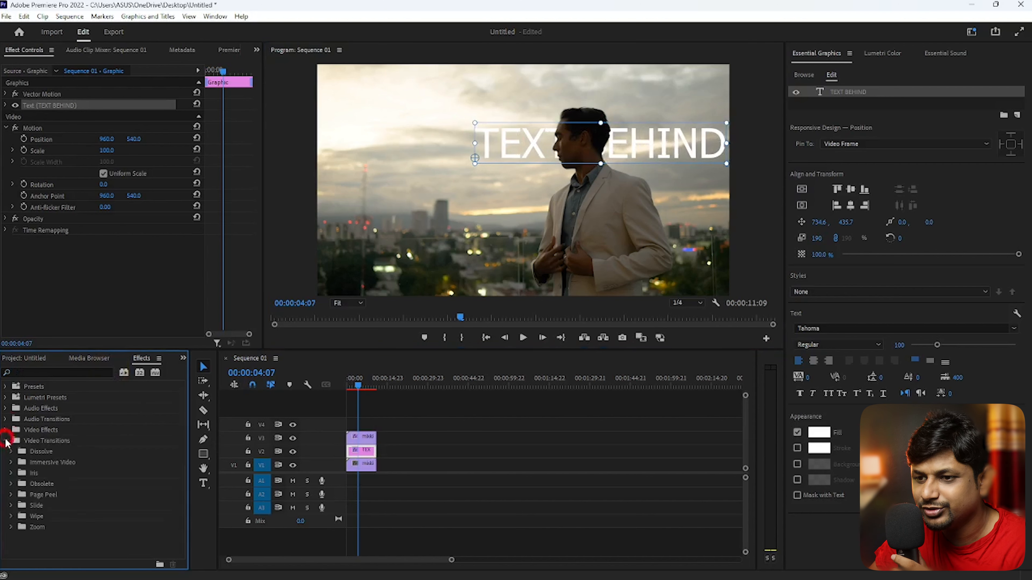
click(11, 473)
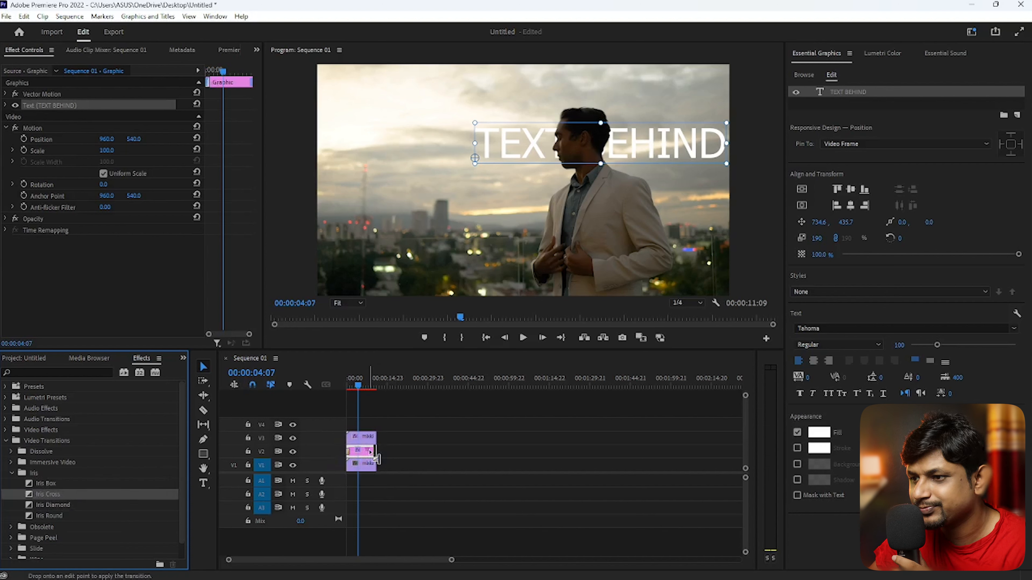
drag(360, 390, 348, 386)
click(523, 338)
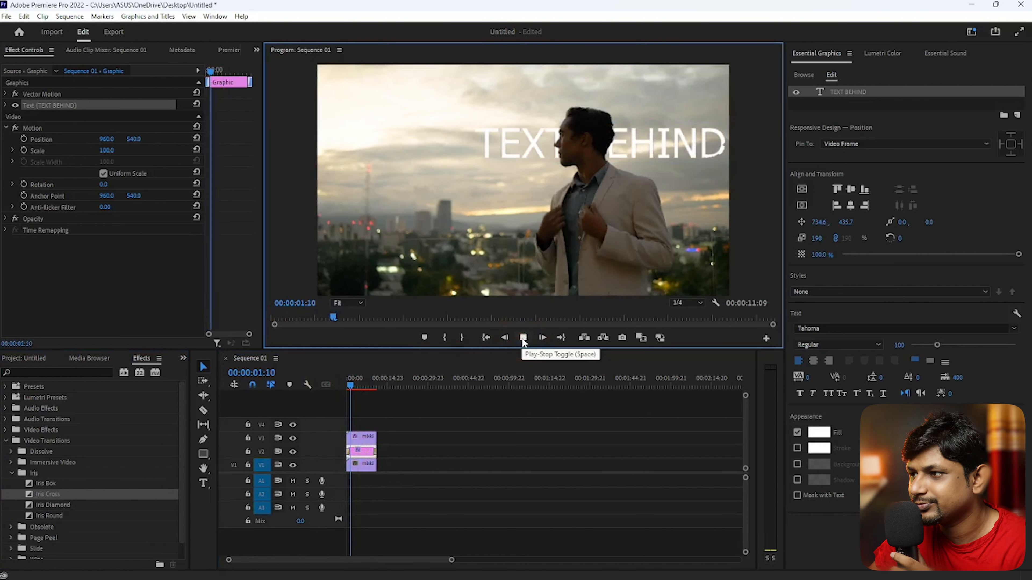
click(523, 338)
Shift the title clip on V2 about one second later and review the sequence from the start, returning to about 00:00:04:19
drag(362, 454, 365, 450)
drag(350, 389, 343, 386)
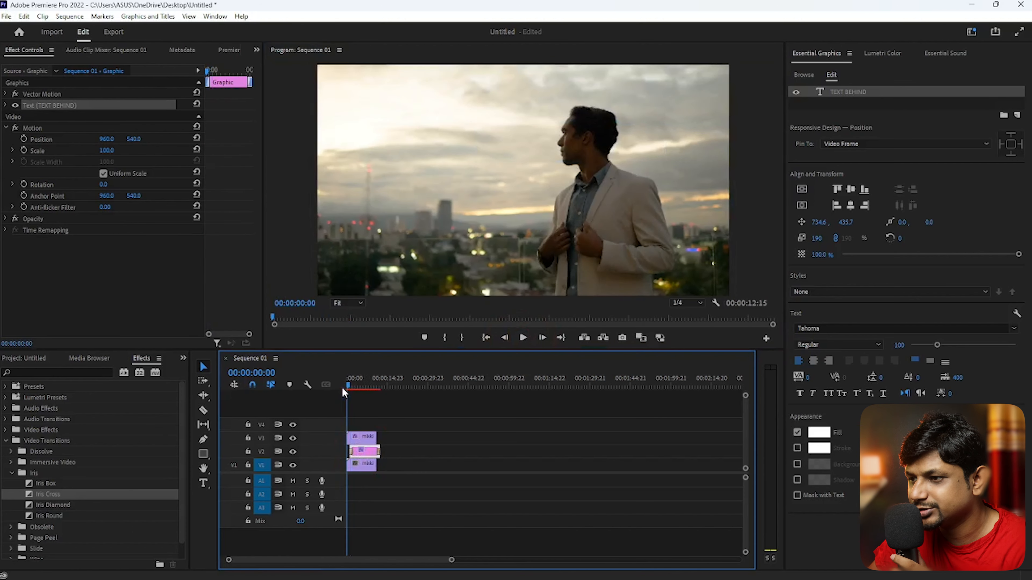
click(524, 338)
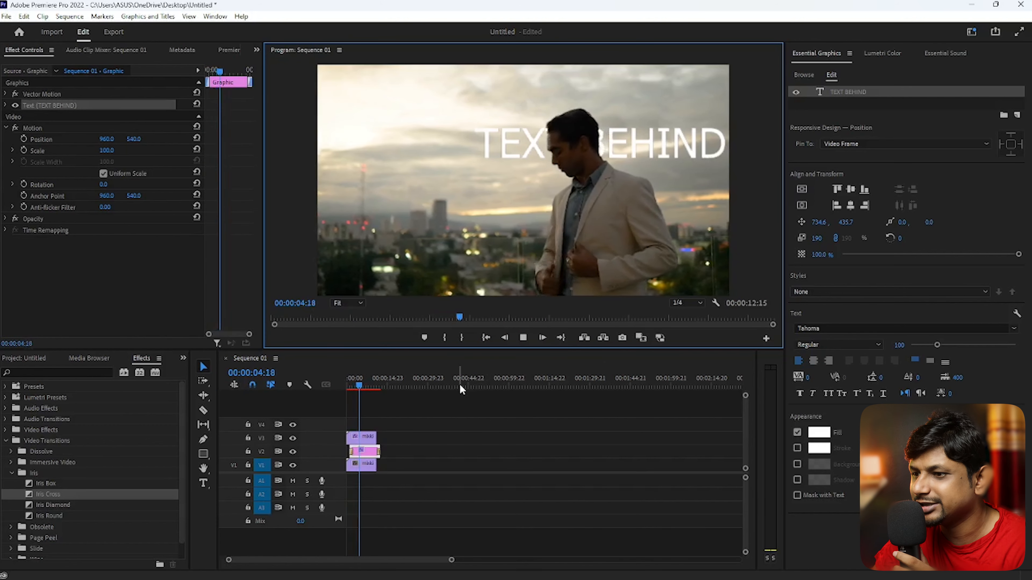
click(522, 338)
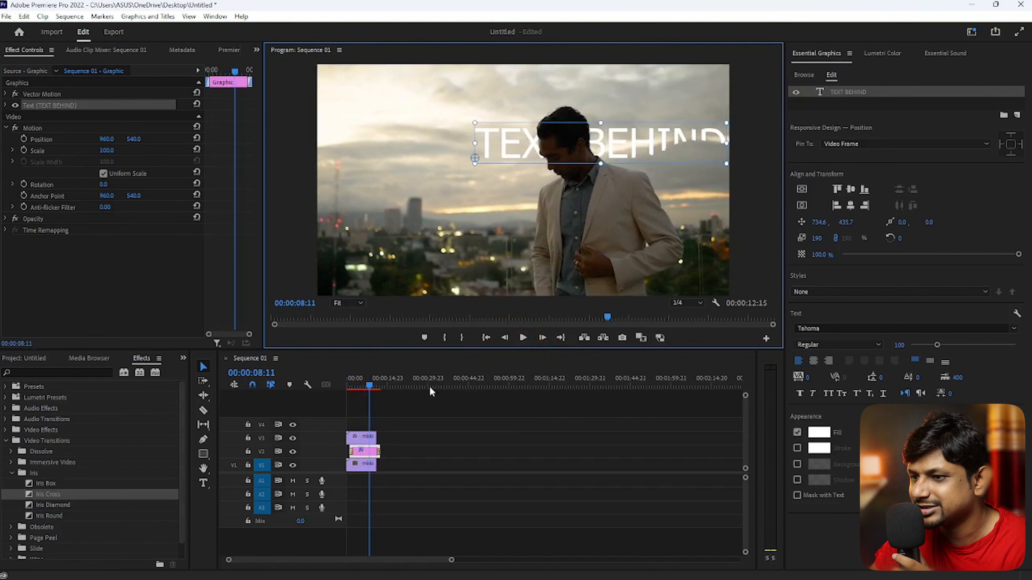
drag(370, 385, 360, 386)
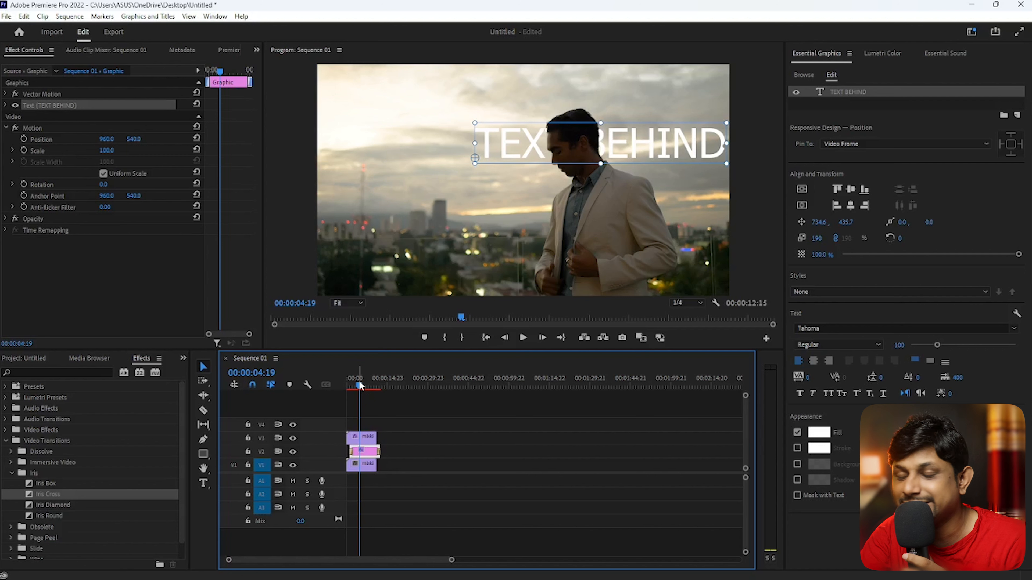